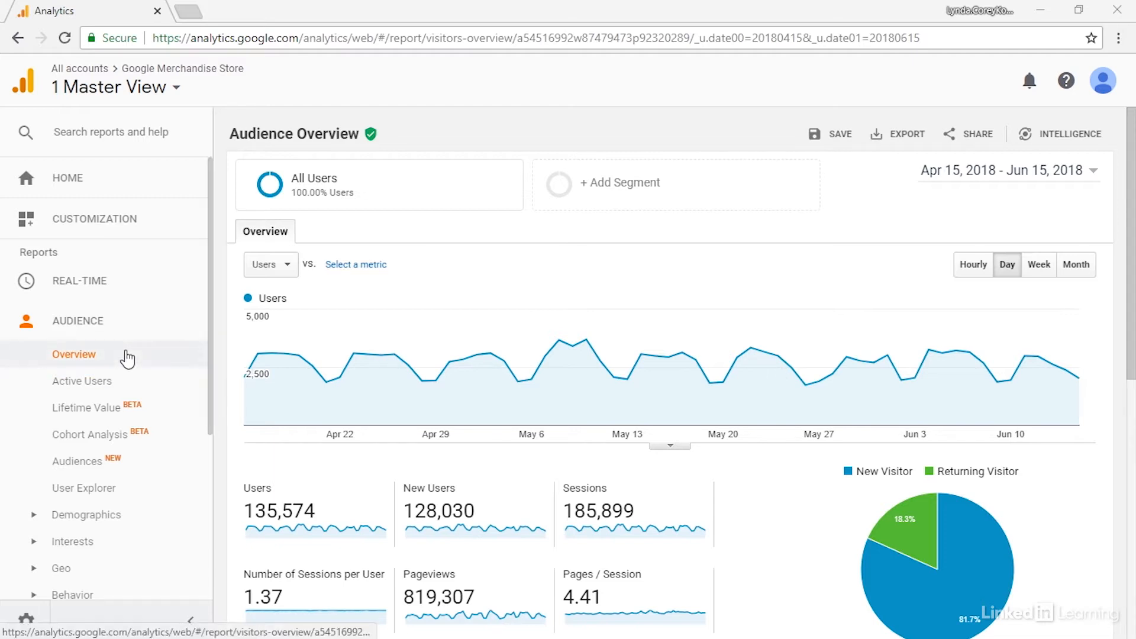
Step: Open the Mobile Overview report under Audience and view its device category table
{"action": "scroll", "coordinate": [140, 379], "scroll_direction": "down", "scroll_amount": 3}
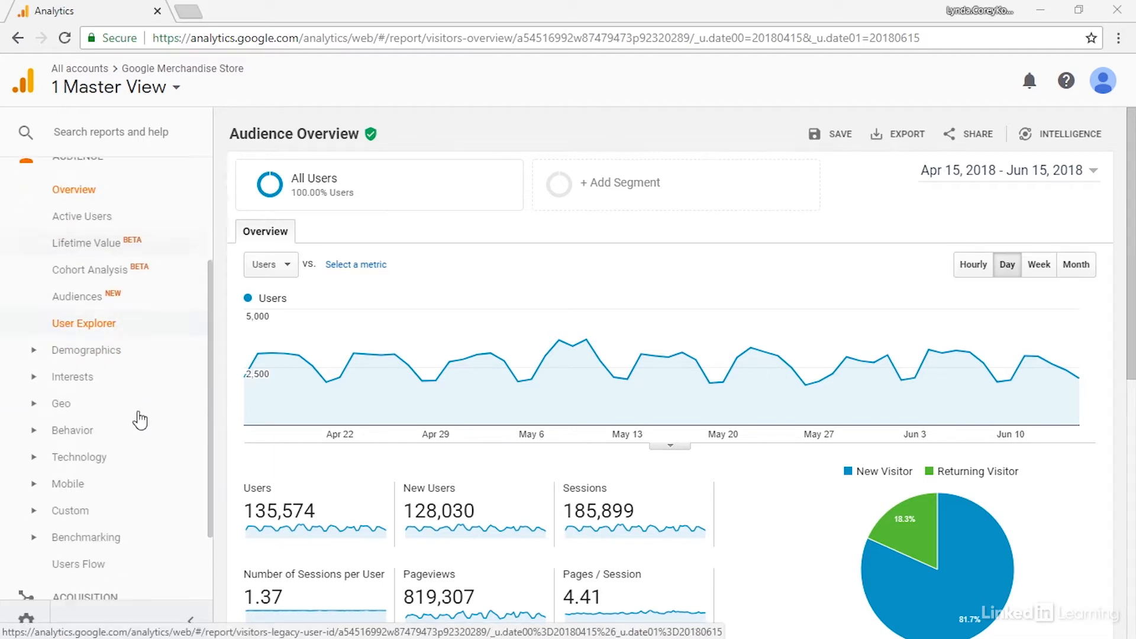
{"action": "left_click", "coordinate": [82, 483]}
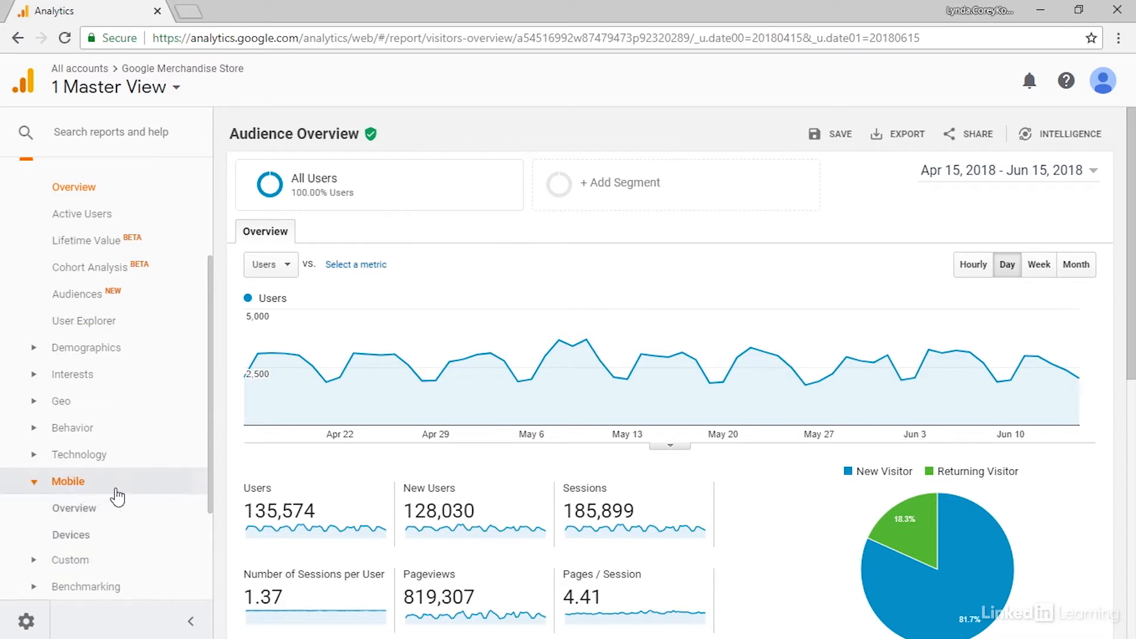
{"action": "left_click", "coordinate": [86, 510]}
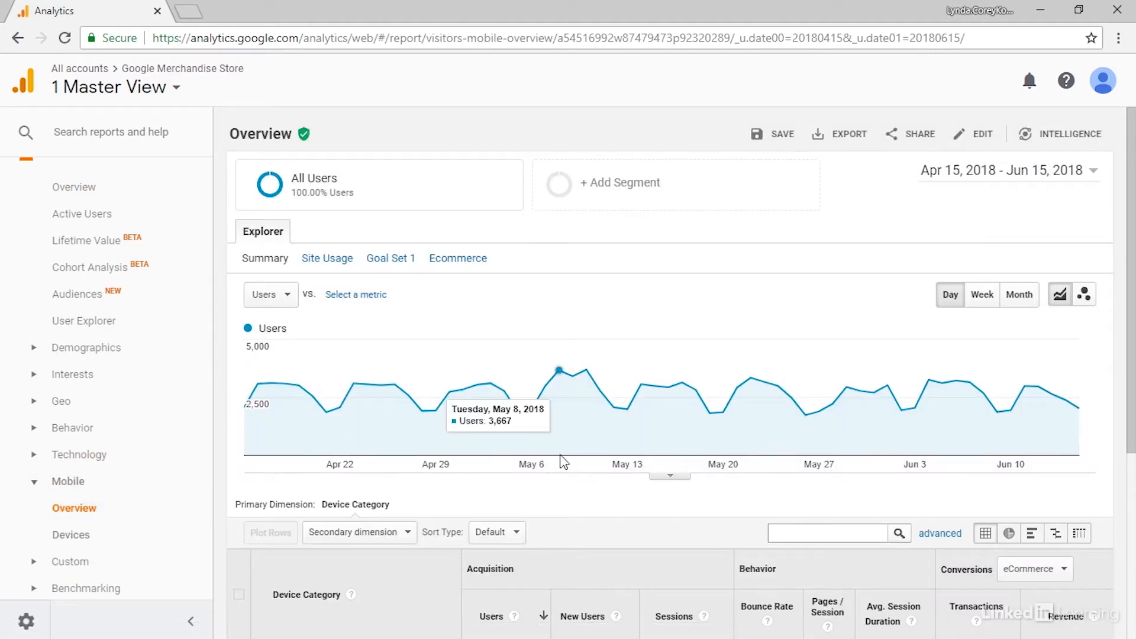
{"action": "scroll", "coordinate": [563, 418], "scroll_direction": "down", "scroll_amount": 1}
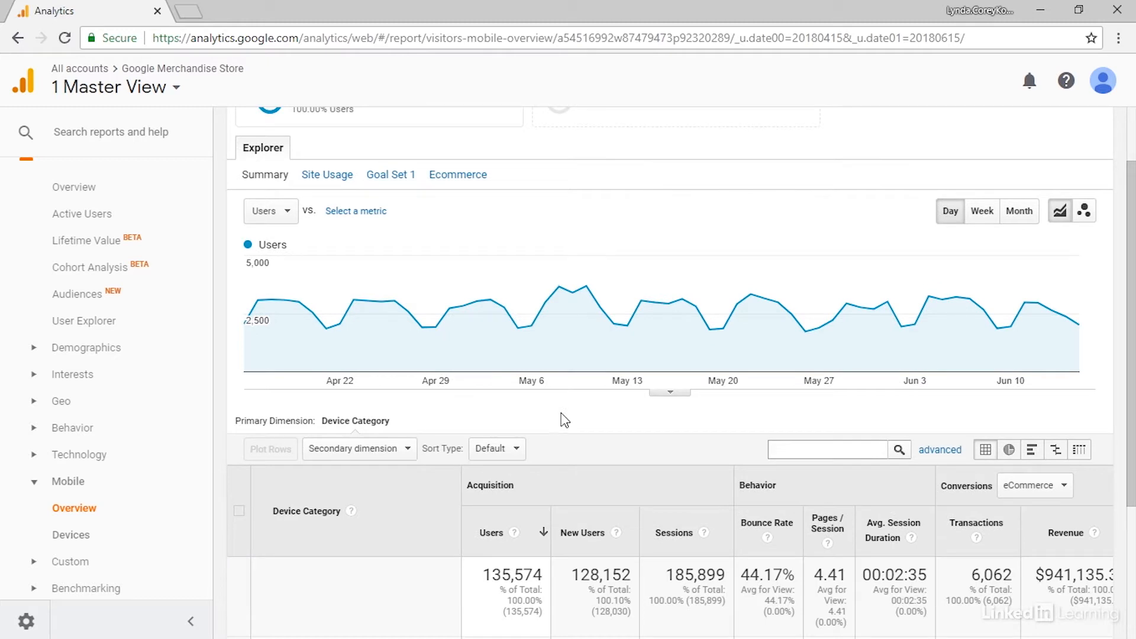
{"action": "scroll", "coordinate": [563, 418], "scroll_direction": "down", "scroll_amount": 2}
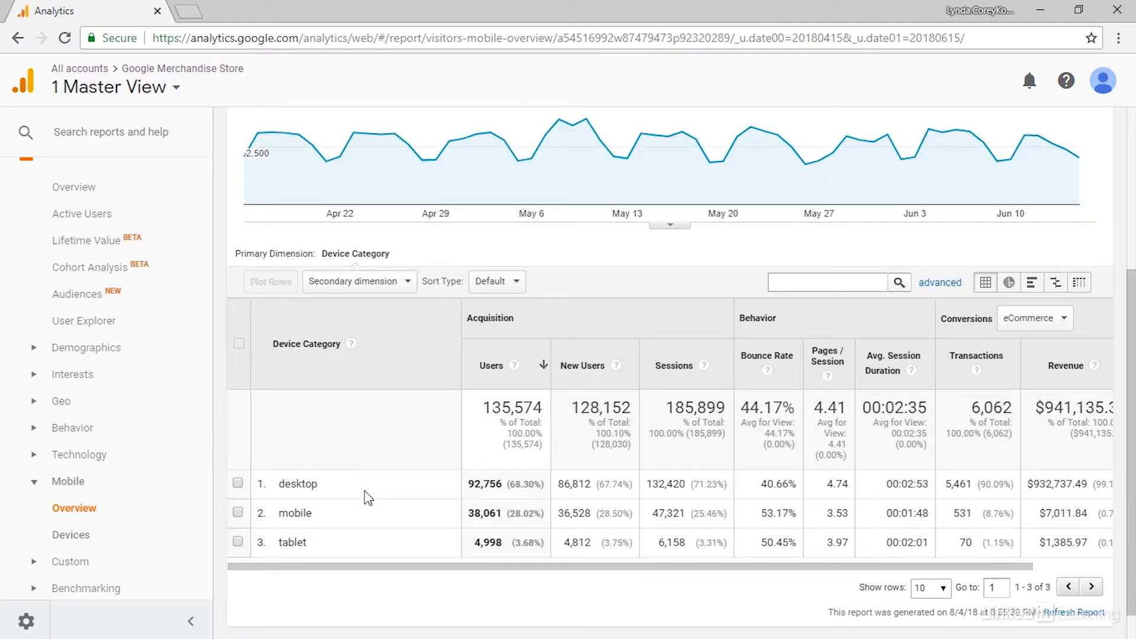
Step: Open the report's date range settings to review them and close them without changes
{"action": "scroll", "coordinate": [367, 497], "scroll_direction": "up", "scroll_amount": 1}
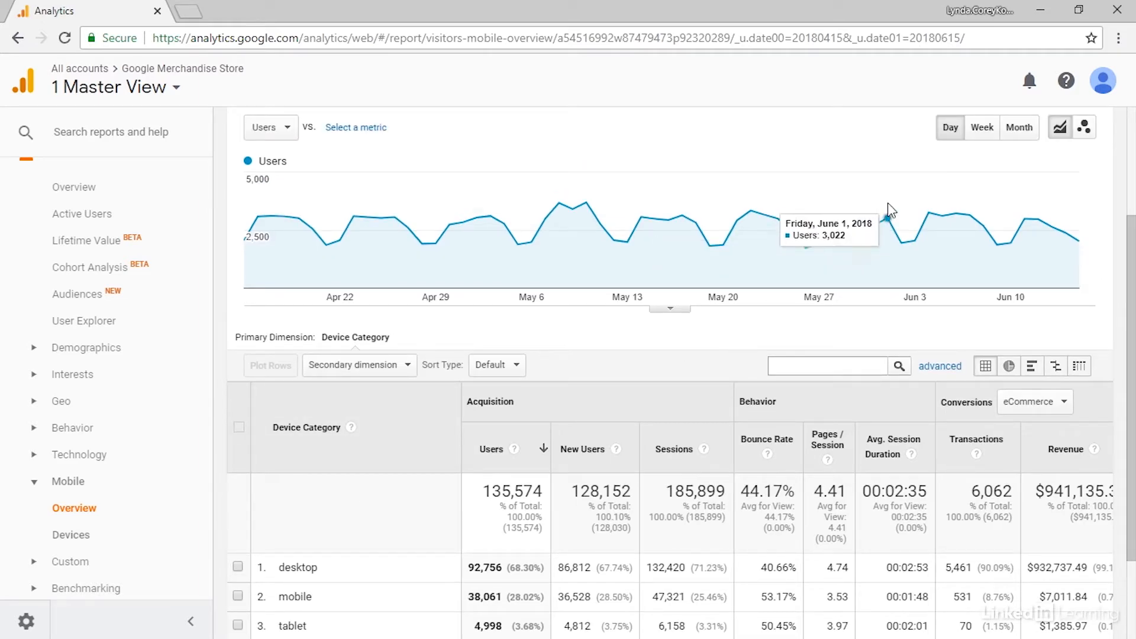
{"action": "scroll", "coordinate": [947, 193], "scroll_direction": "up", "scroll_amount": 2}
{"action": "left_click", "coordinate": [1060, 173]}
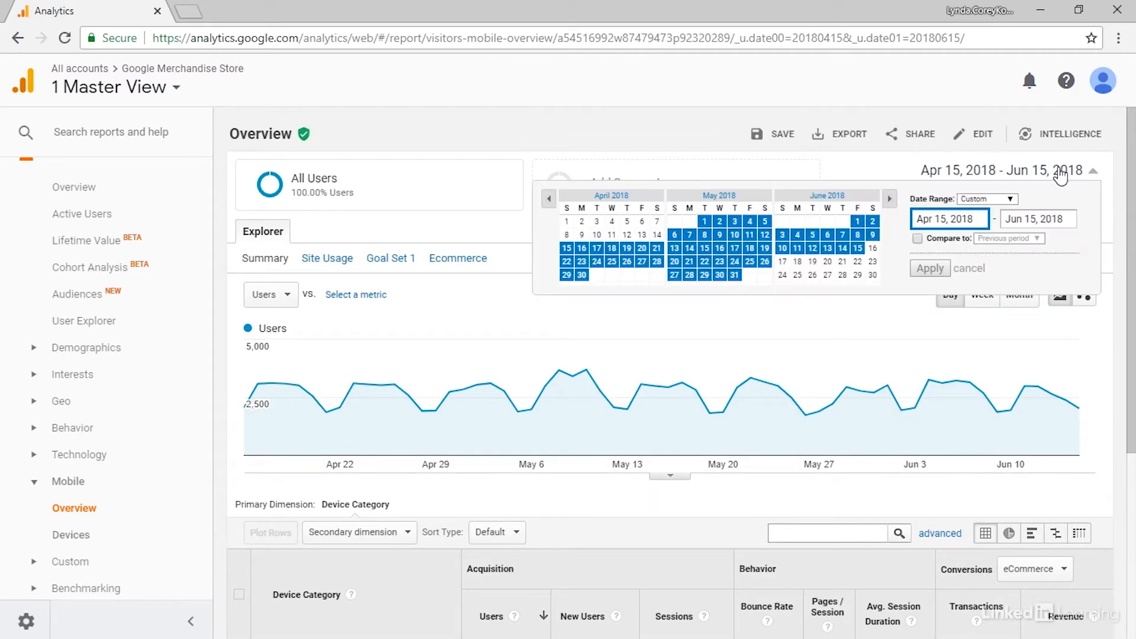
{"action": "left_click", "coordinate": [471, 292]}
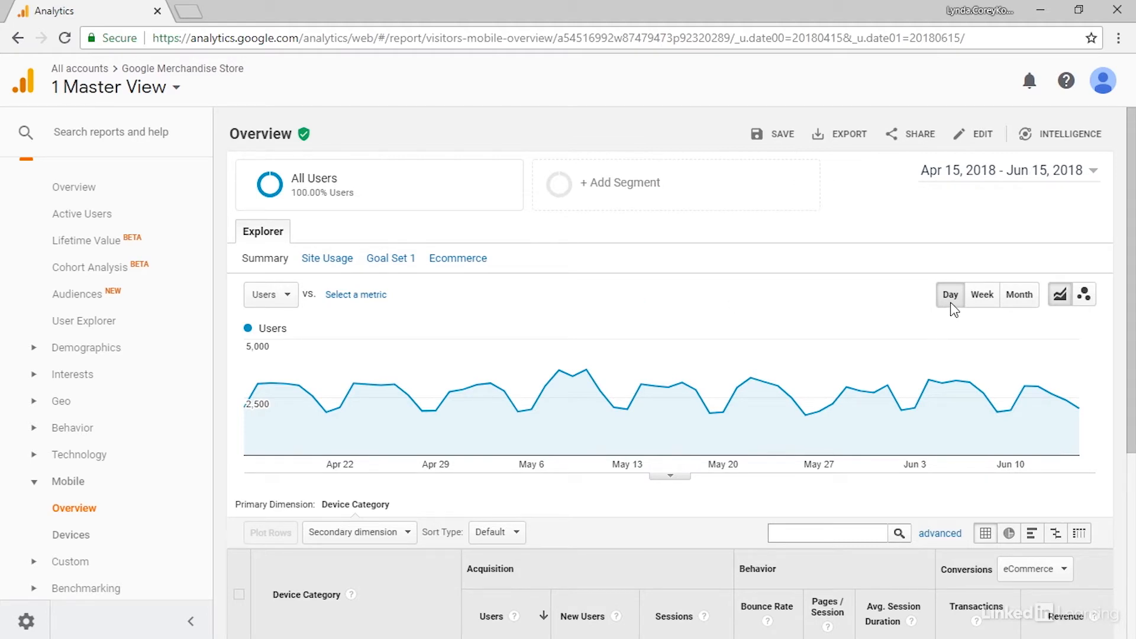
Step: View the users chart at Week and Month granularity and return it to Day
{"action": "left_click", "coordinate": [975, 308]}
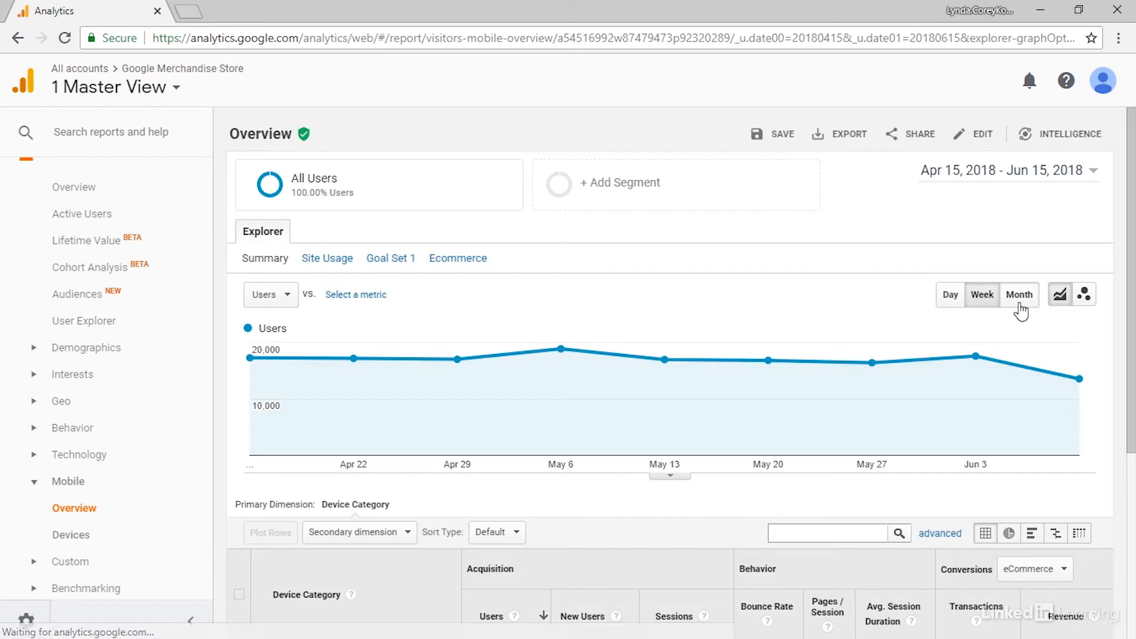
{"action": "left_click", "coordinate": [1018, 299]}
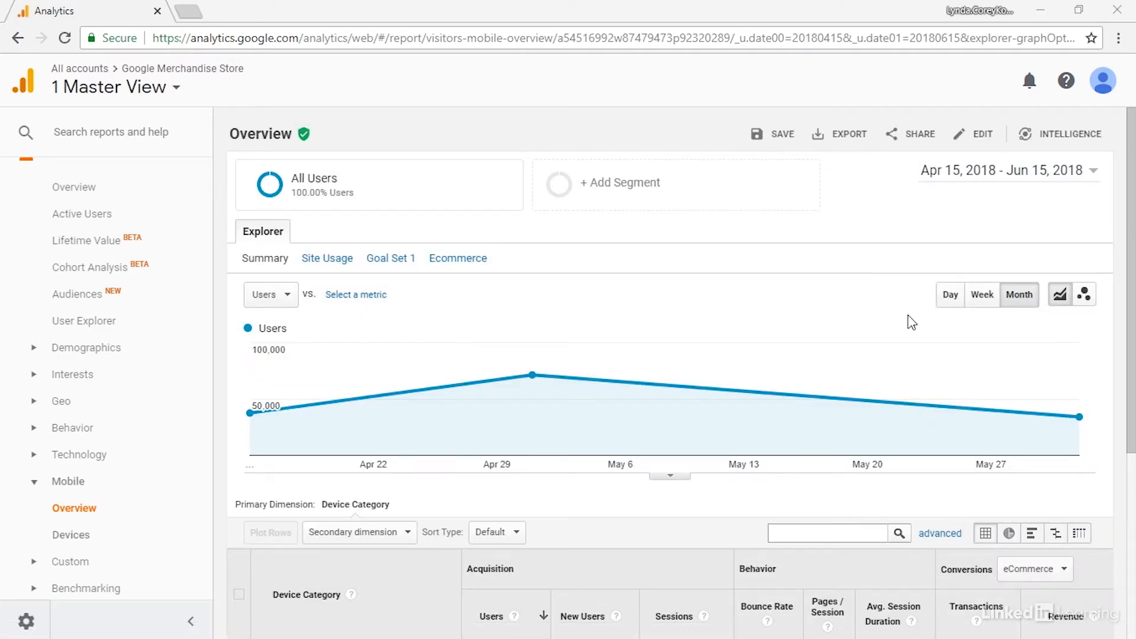
{"action": "left_click", "coordinate": [984, 296]}
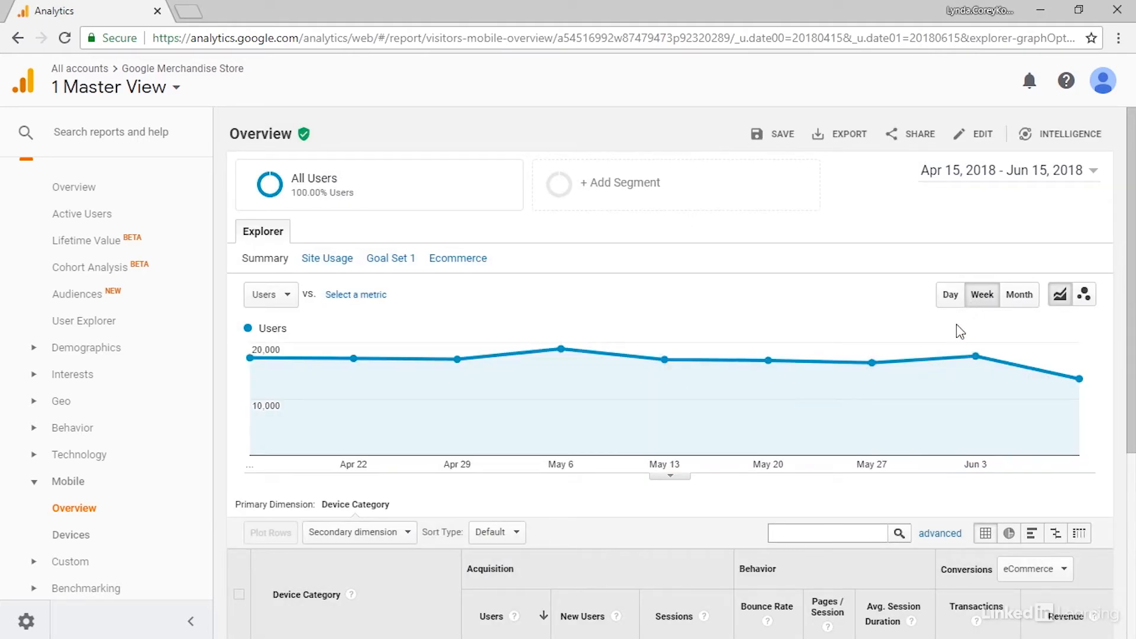
{"action": "left_click", "coordinate": [947, 295]}
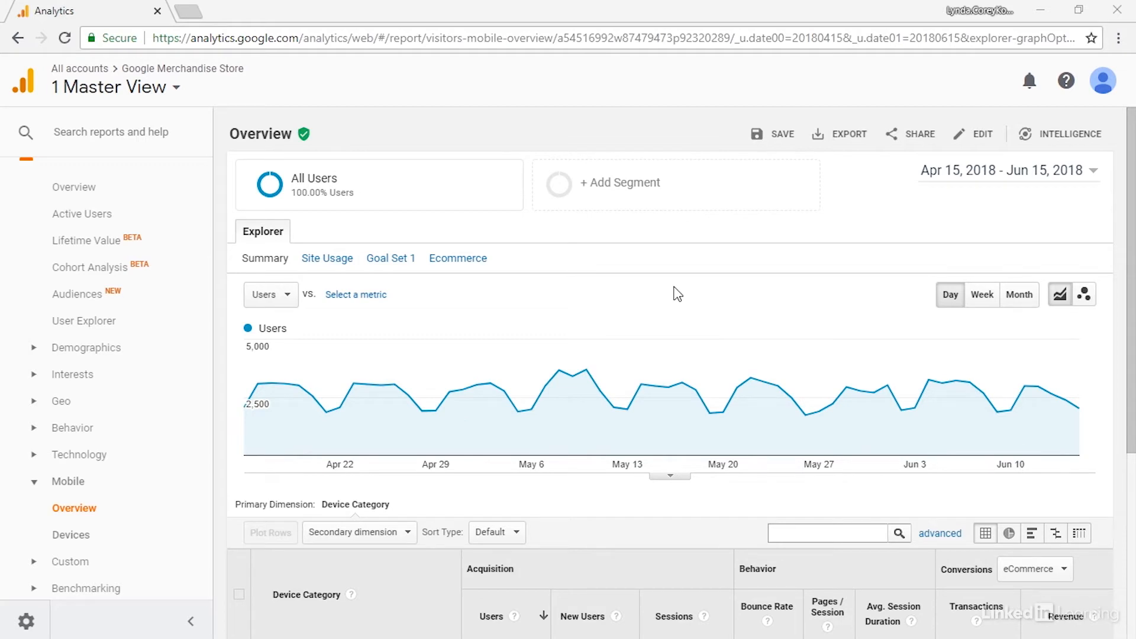
Step: Browse the Ecommerce and Site Usage metrics and set the chart's primary metric to Revenue
{"action": "left_click", "coordinate": [283, 302]}
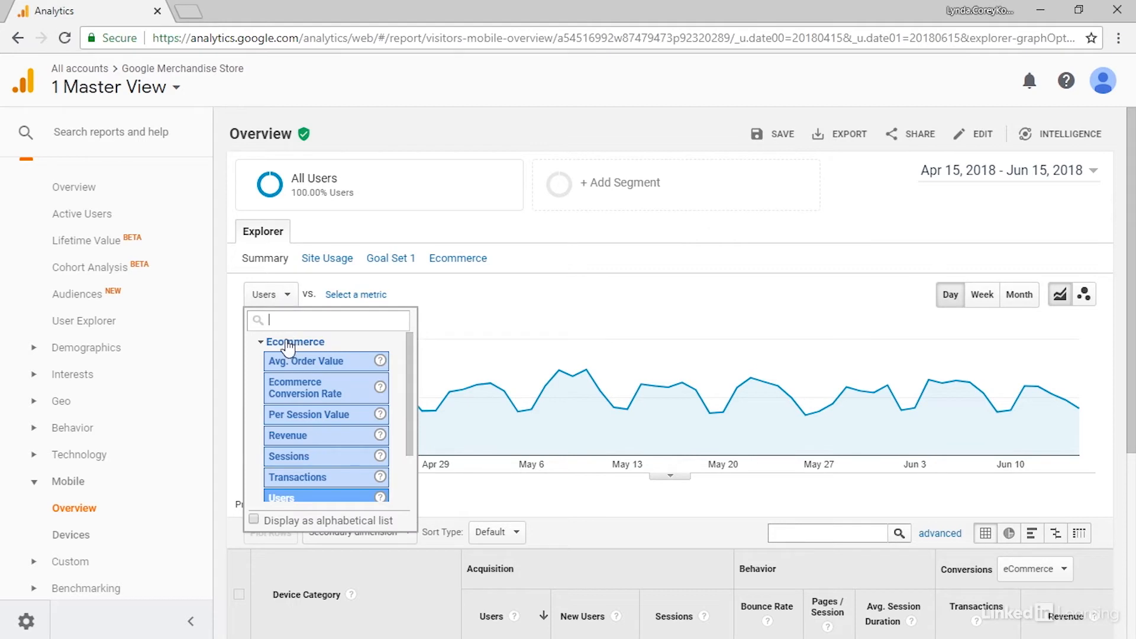
{"action": "left_click", "coordinate": [261, 342]}
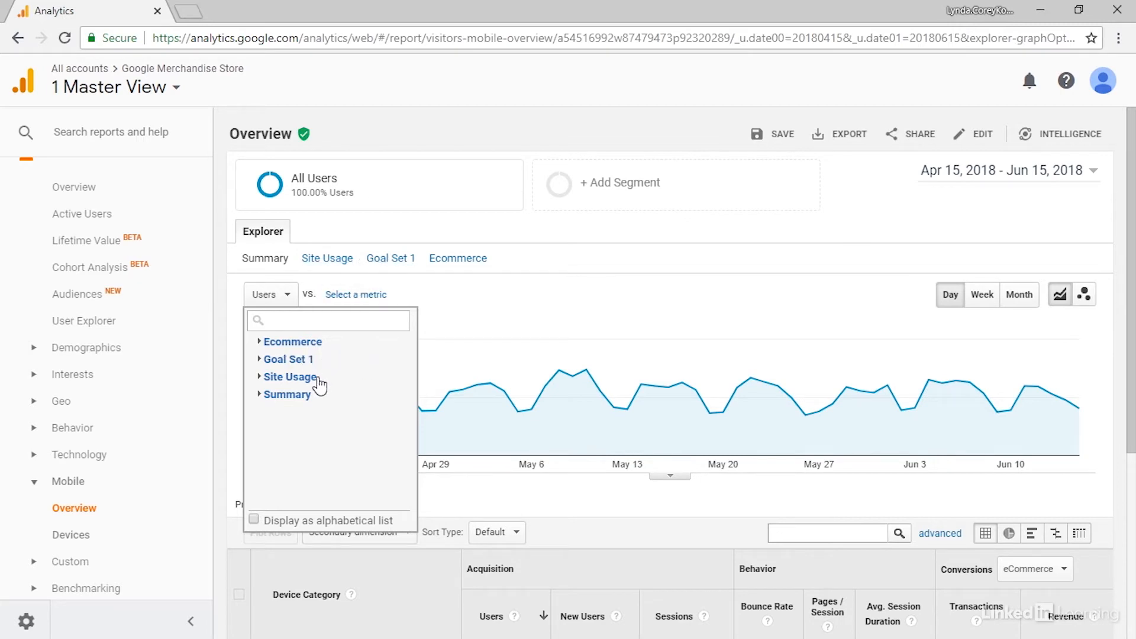
{"action": "left_click", "coordinate": [261, 377]}
{"action": "scroll", "coordinate": [331, 425], "scroll_direction": "down", "scroll_amount": 1}
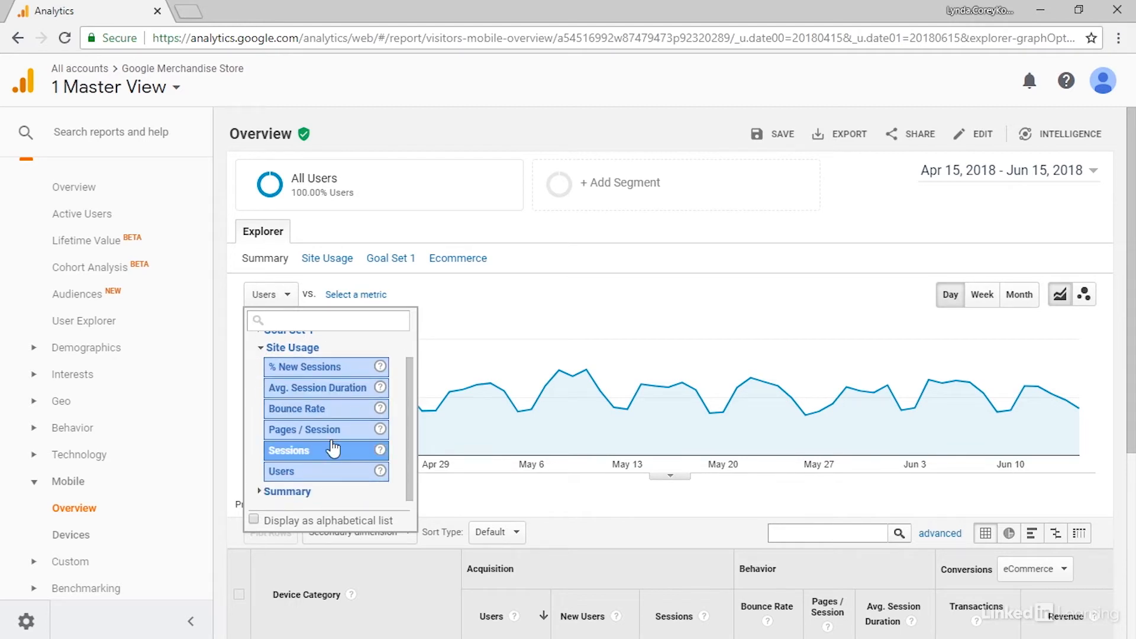
{"action": "scroll", "coordinate": [335, 438], "scroll_direction": "up", "scroll_amount": 1}
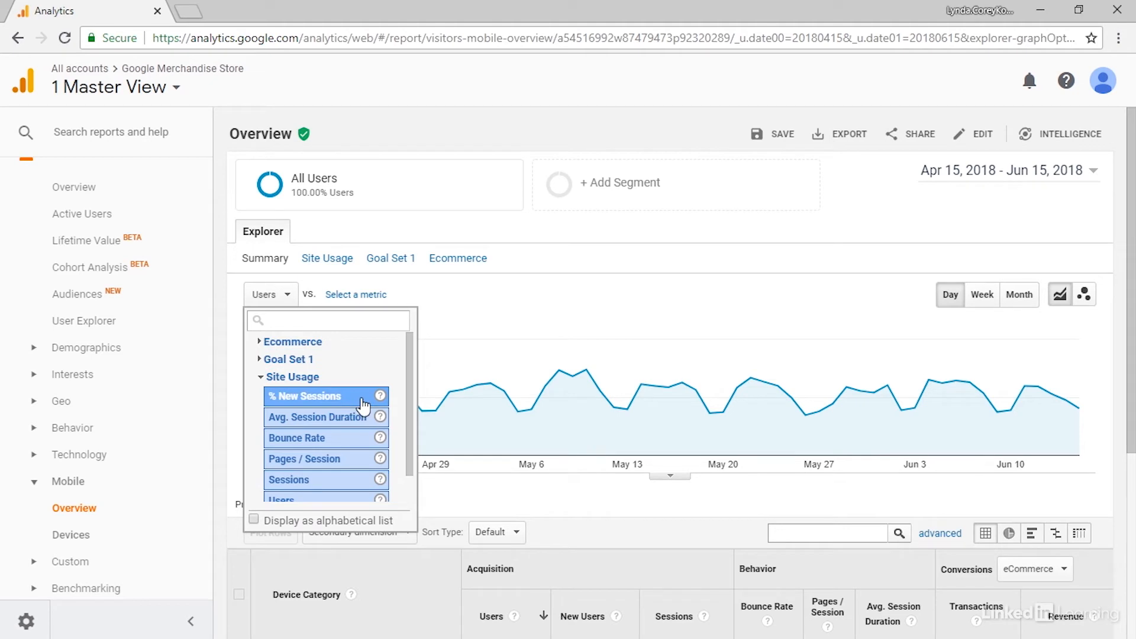
{"action": "scroll", "coordinate": [368, 460], "scroll_direction": "down", "scroll_amount": 1}
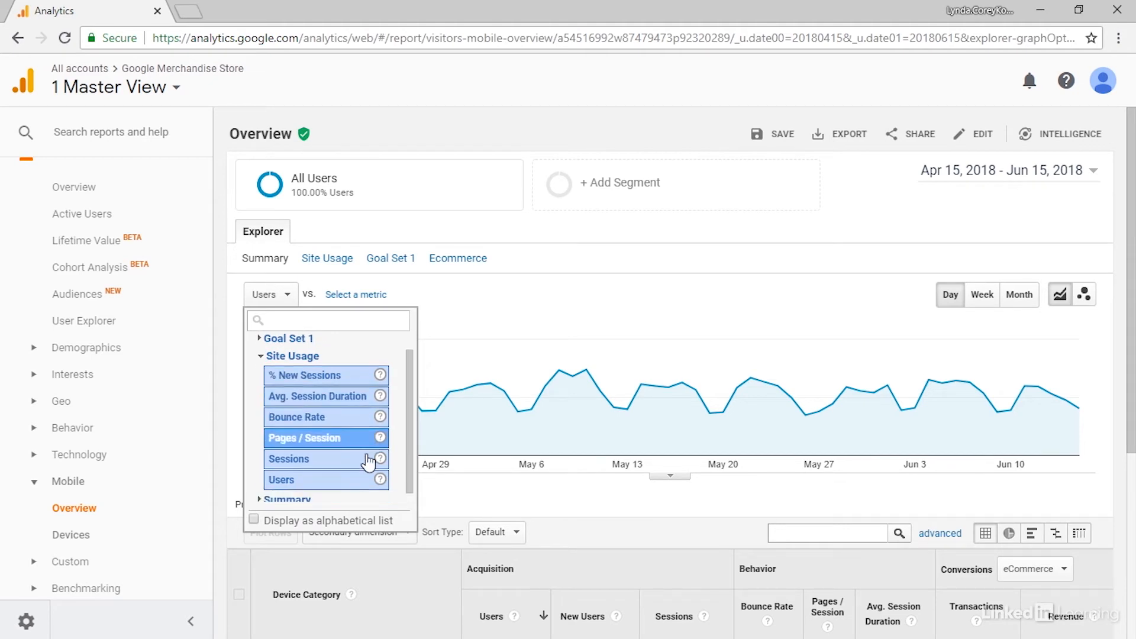
{"action": "scroll", "coordinate": [319, 408], "scroll_direction": "up", "scroll_amount": 1}
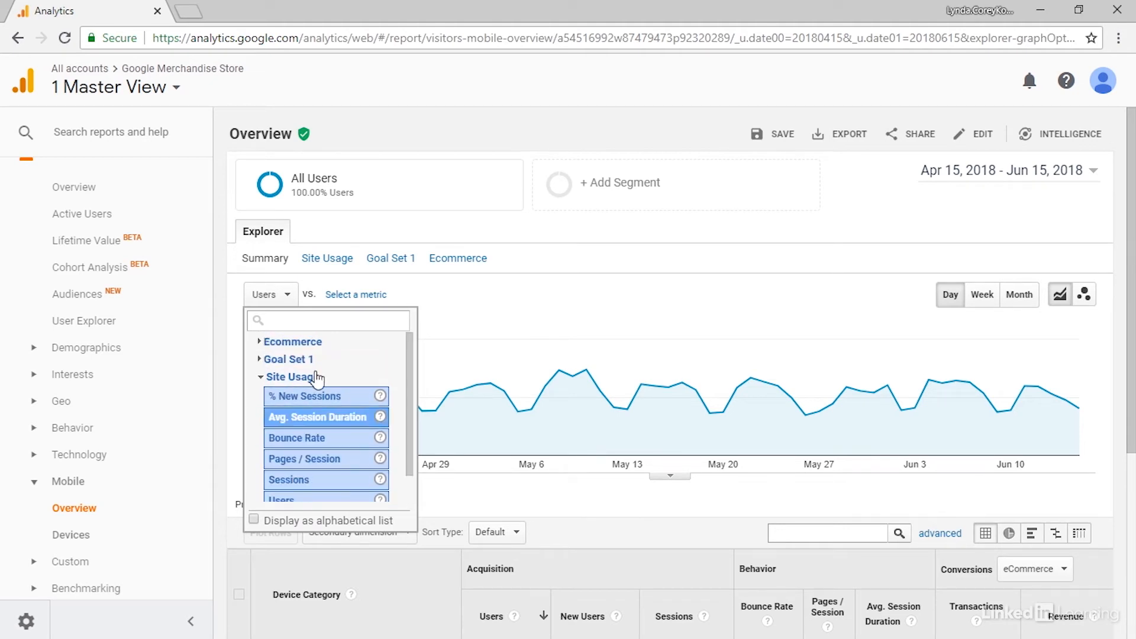
{"action": "left_click", "coordinate": [262, 345]}
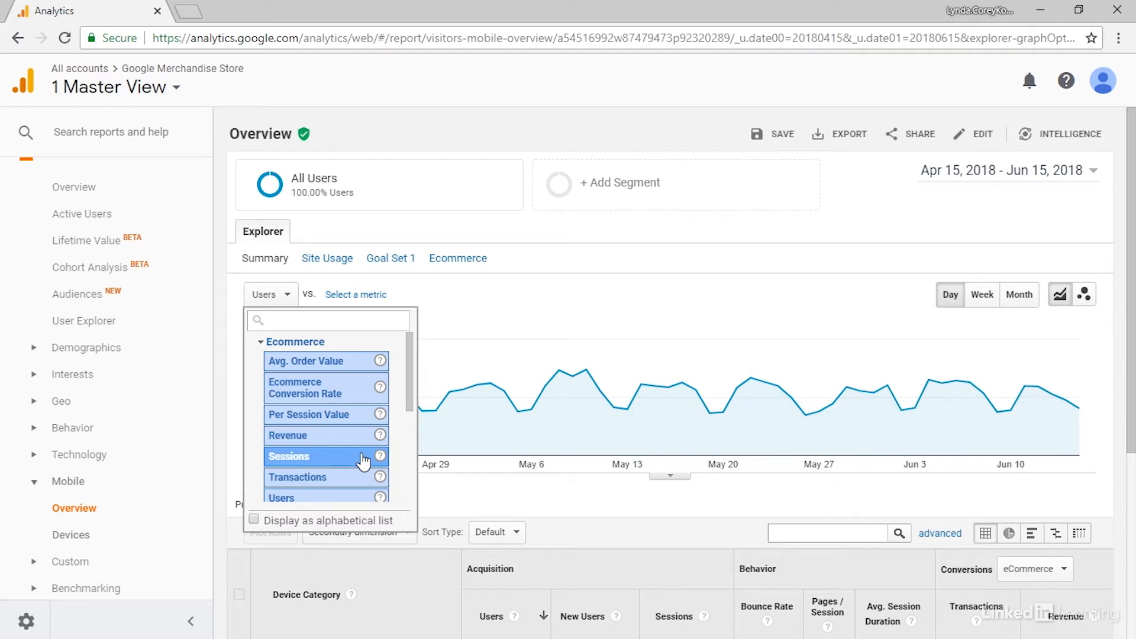
{"action": "left_click", "coordinate": [331, 435]}
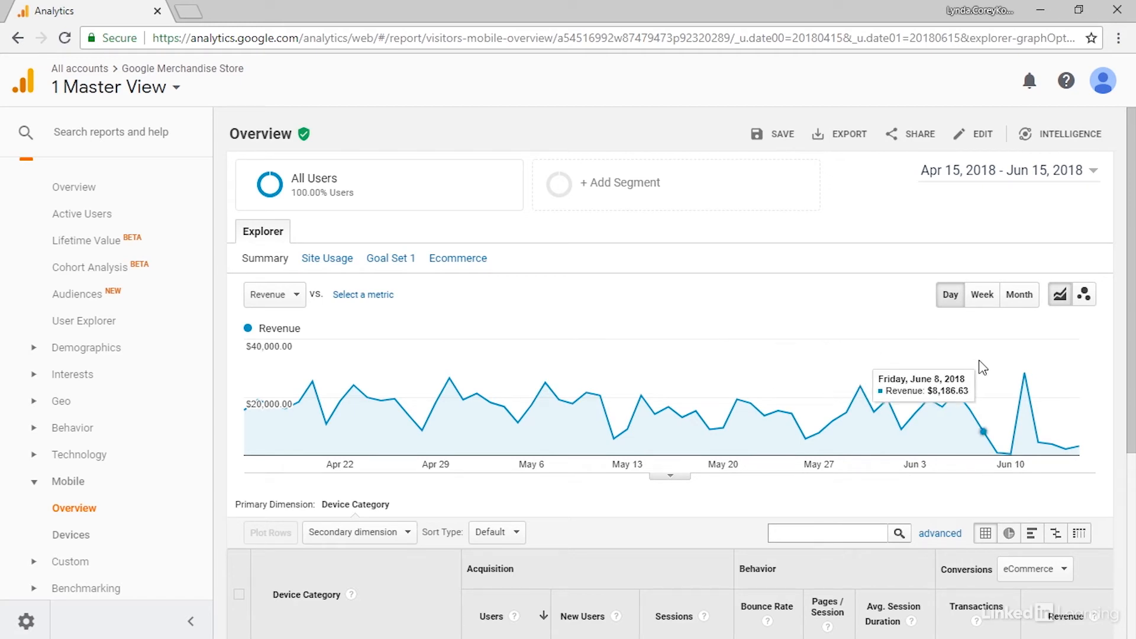
{"action": "mouse_move", "coordinate": [1035, 383]}
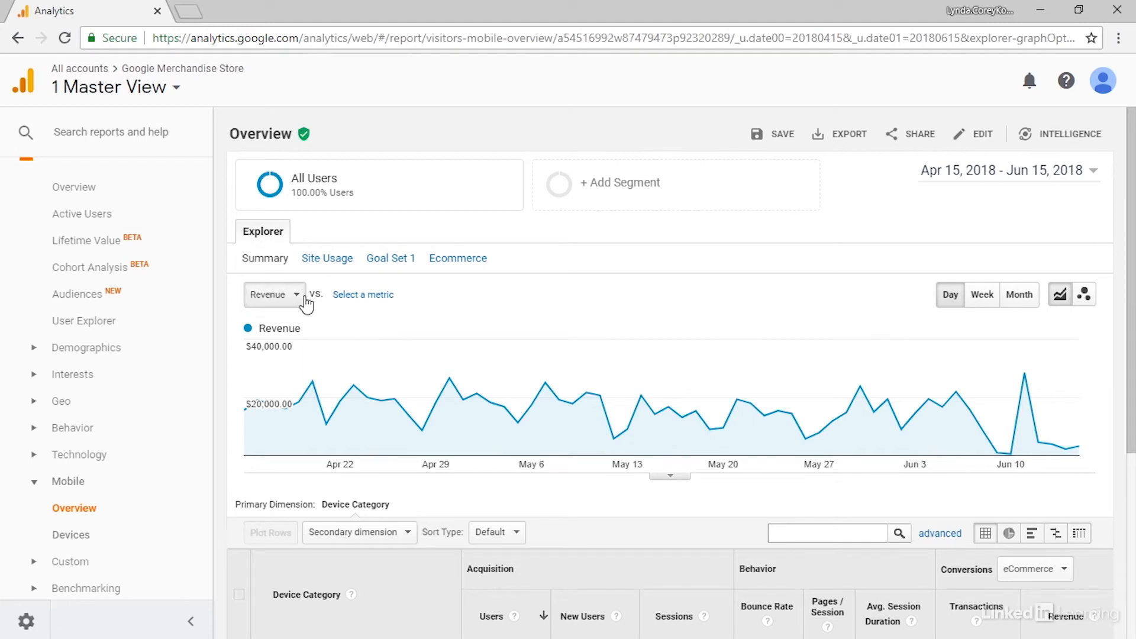
Step: Compare Revenue with the Site Usage metric Sessions on the chart, and remove the comparison metric
{"action": "left_click", "coordinate": [381, 303]}
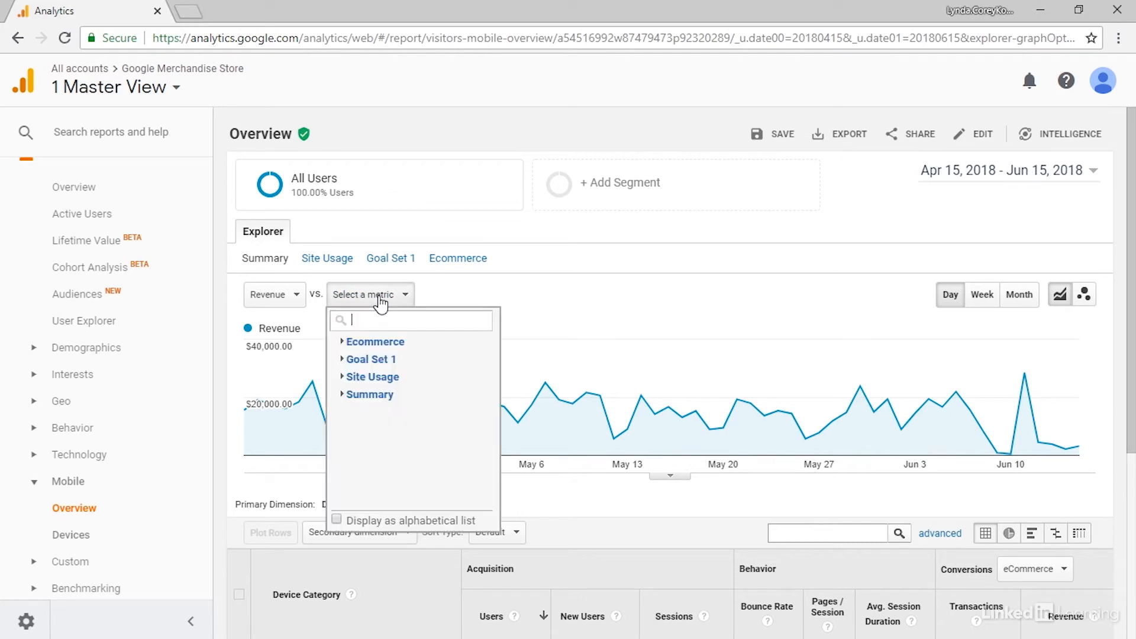
{"action": "left_click", "coordinate": [349, 377]}
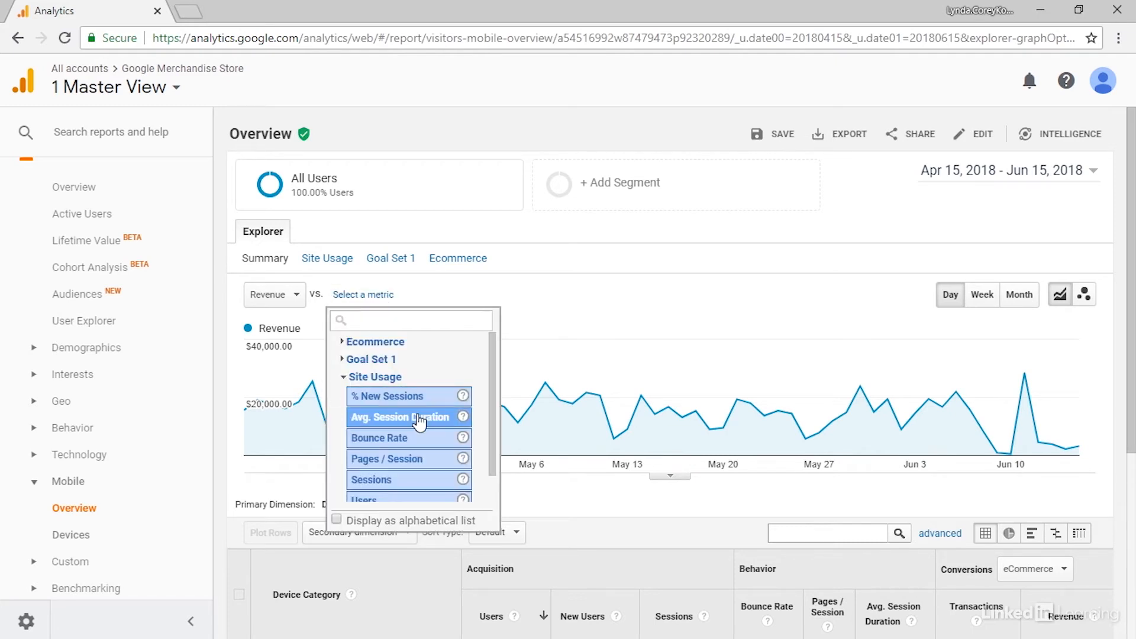
{"action": "scroll", "coordinate": [420, 427], "scroll_direction": "down", "scroll_amount": 1}
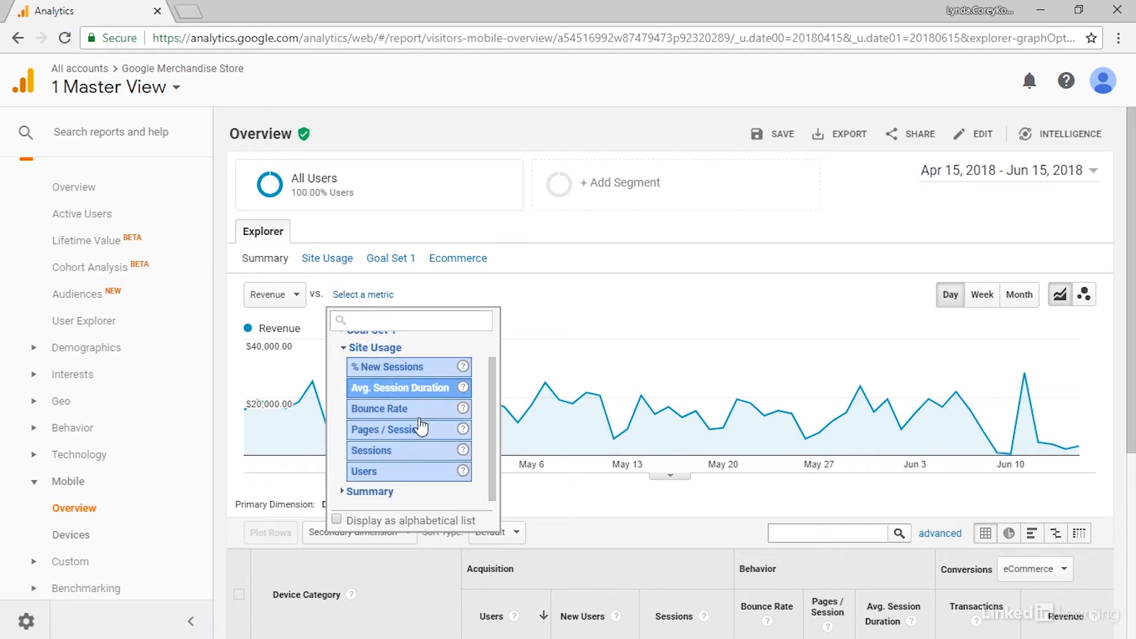
{"action": "left_click", "coordinate": [407, 456]}
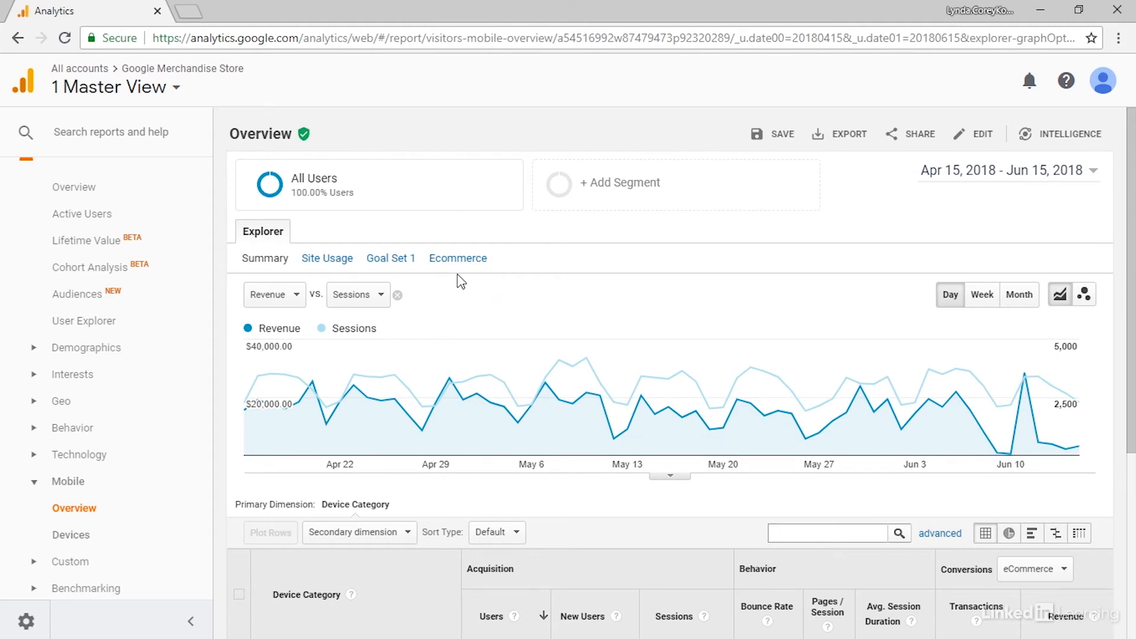
{"action": "left_click", "coordinate": [398, 295]}
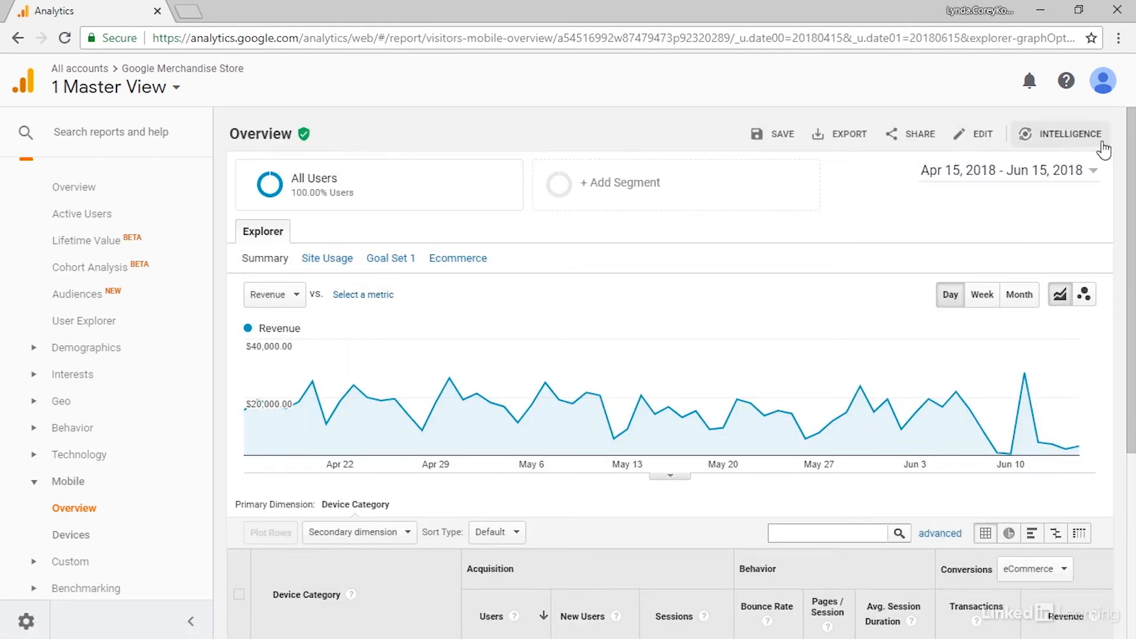
Step: Compare the report's date range to the previous period and apply it
{"action": "left_click", "coordinate": [1092, 171]}
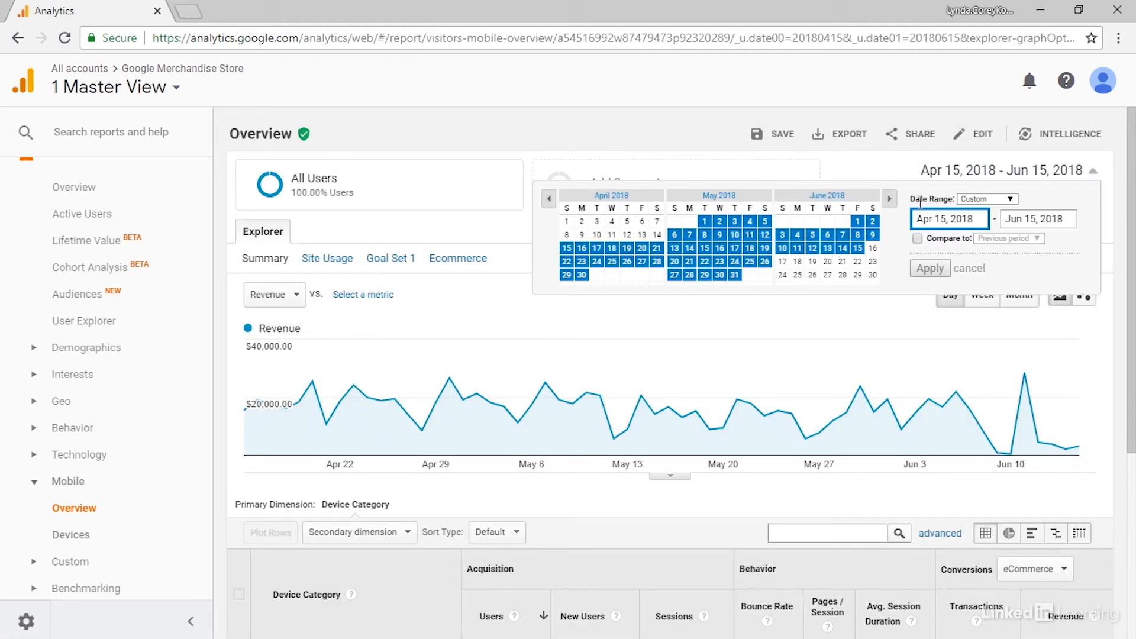
{"action": "left_click", "coordinate": [917, 239]}
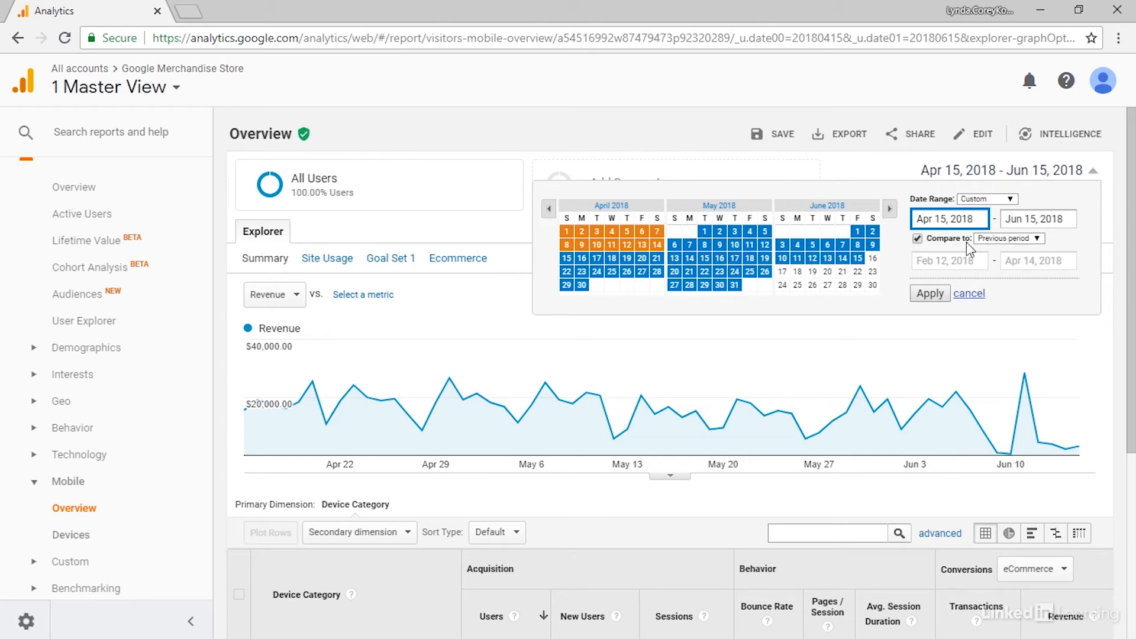
{"action": "left_click", "coordinate": [931, 294]}
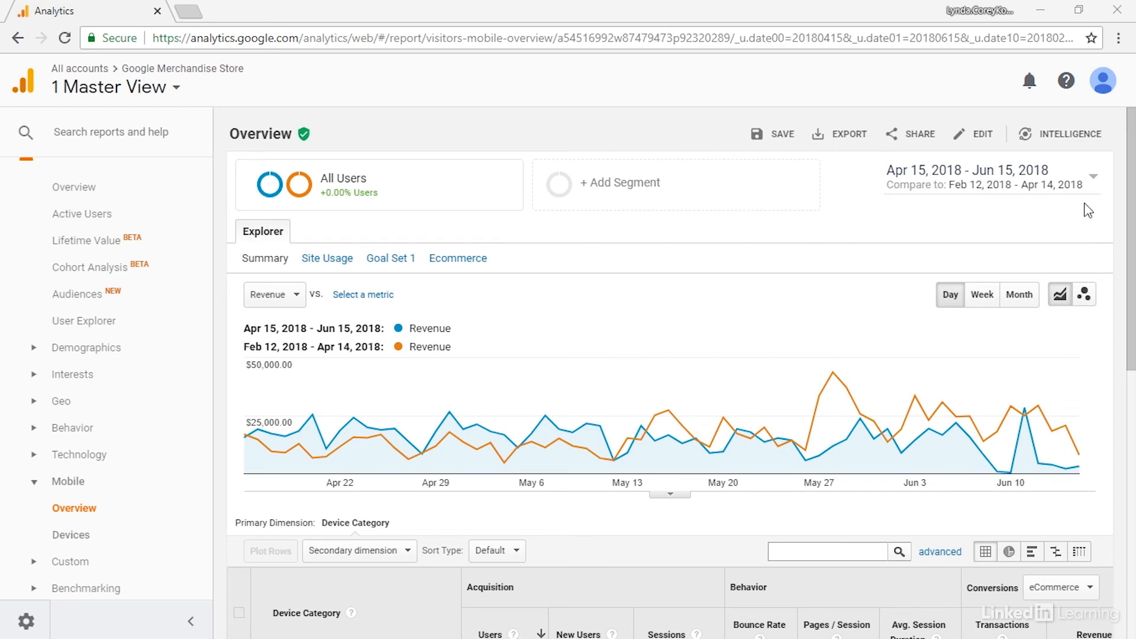
Step: Turn off the date range comparison and apply the change
{"action": "left_click", "coordinate": [1093, 175]}
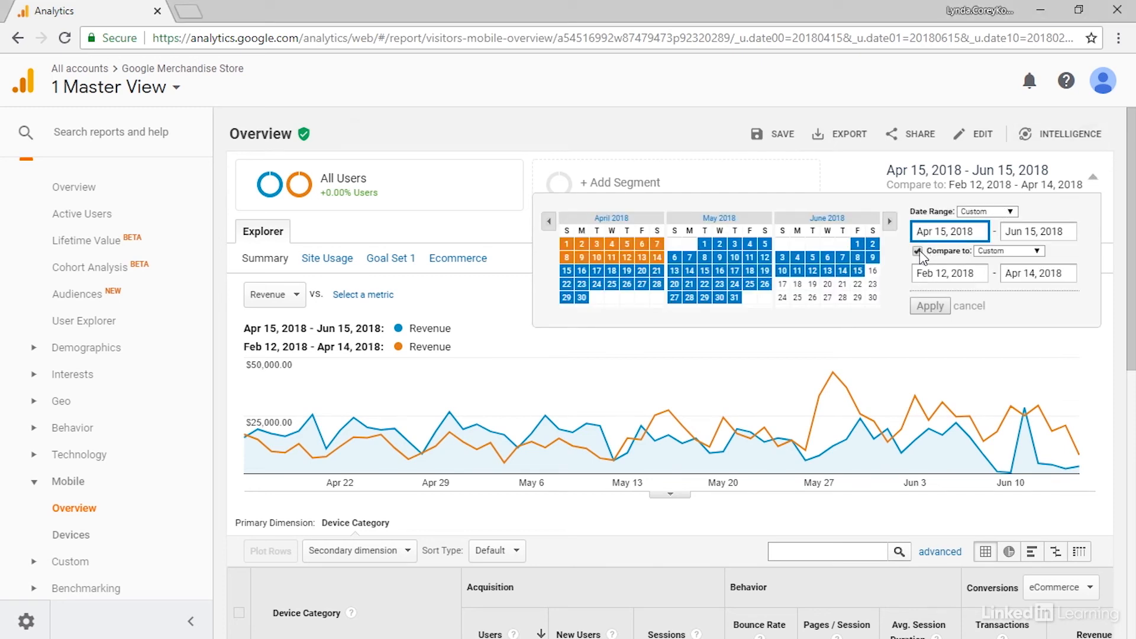
{"action": "left_click", "coordinate": [923, 250]}
{"action": "left_click", "coordinate": [924, 299]}
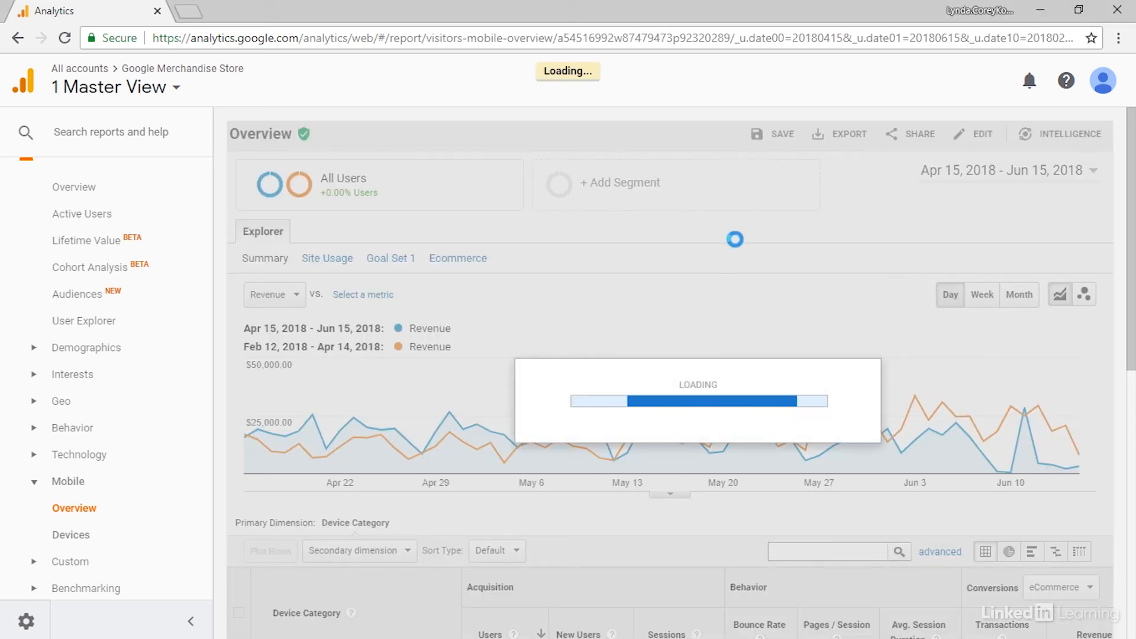
Step: Select the desktop and mobile rows in the device category table and plot them on the Revenue chart
{"action": "scroll", "coordinate": [604, 268], "scroll_direction": "down", "scroll_amount": 3}
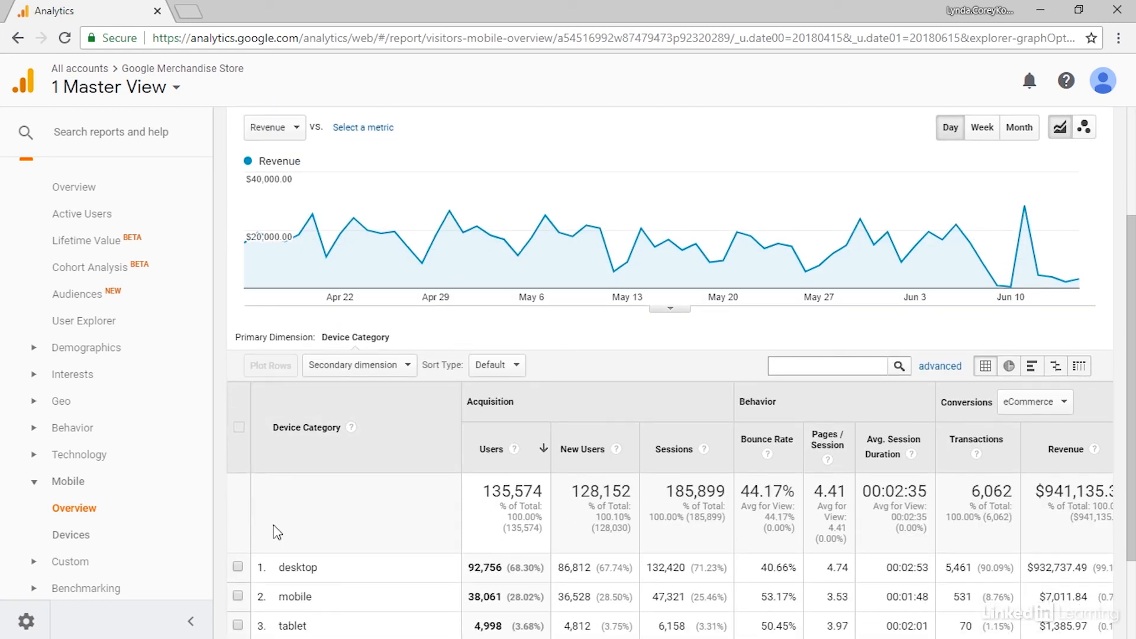
{"action": "left_click", "coordinate": [238, 566]}
{"action": "scroll", "coordinate": [239, 517], "scroll_direction": "down", "scroll_amount": 2}
{"action": "left_click", "coordinate": [239, 515]}
{"action": "left_click", "coordinate": [271, 282]}
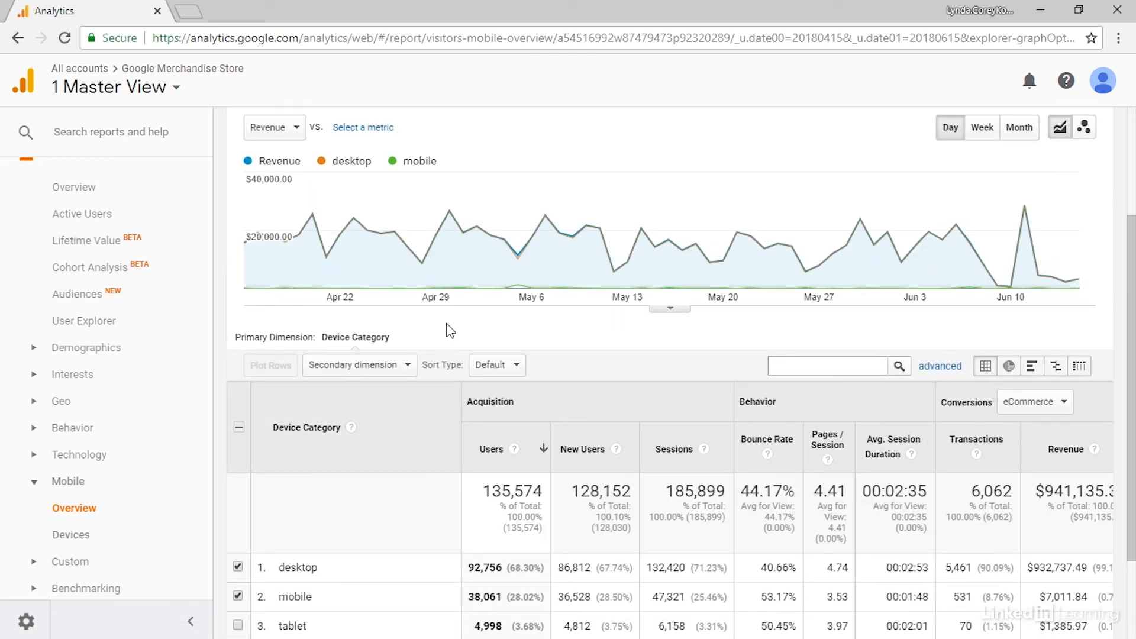
{"action": "mouse_move", "coordinate": [271, 294]}
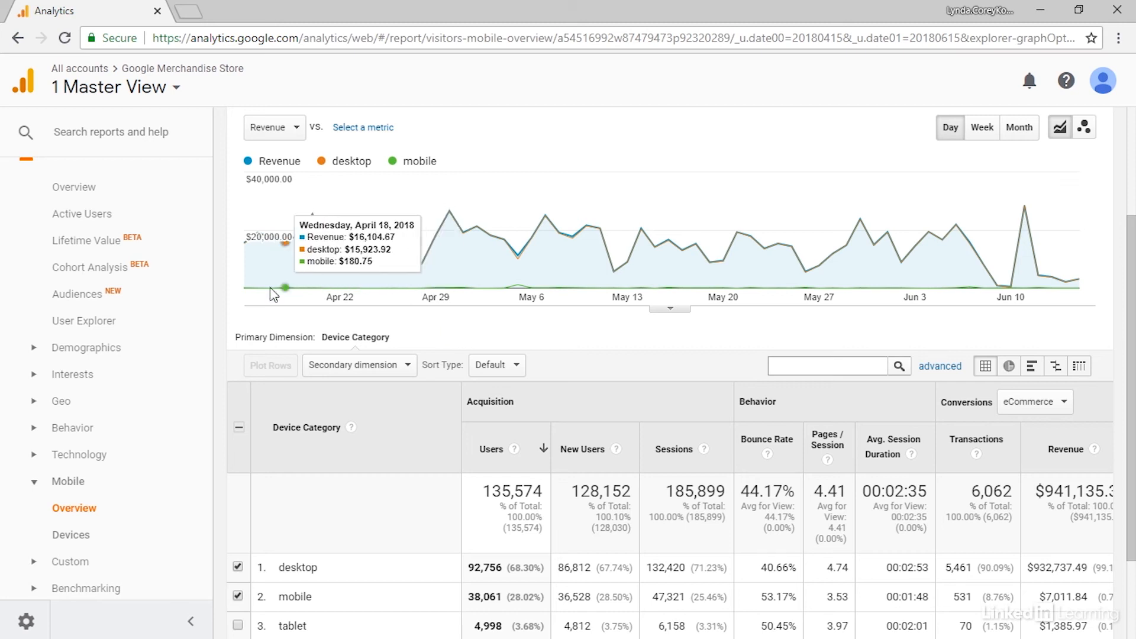
{"action": "mouse_move", "coordinate": [509, 293]}
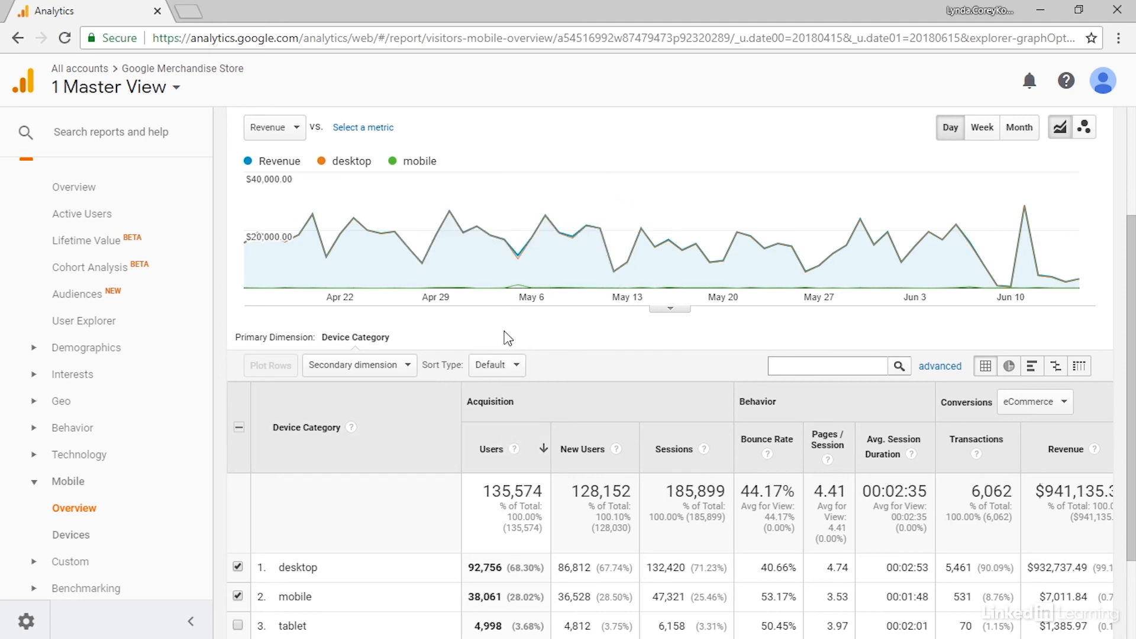
{"action": "mouse_move", "coordinate": [522, 274]}
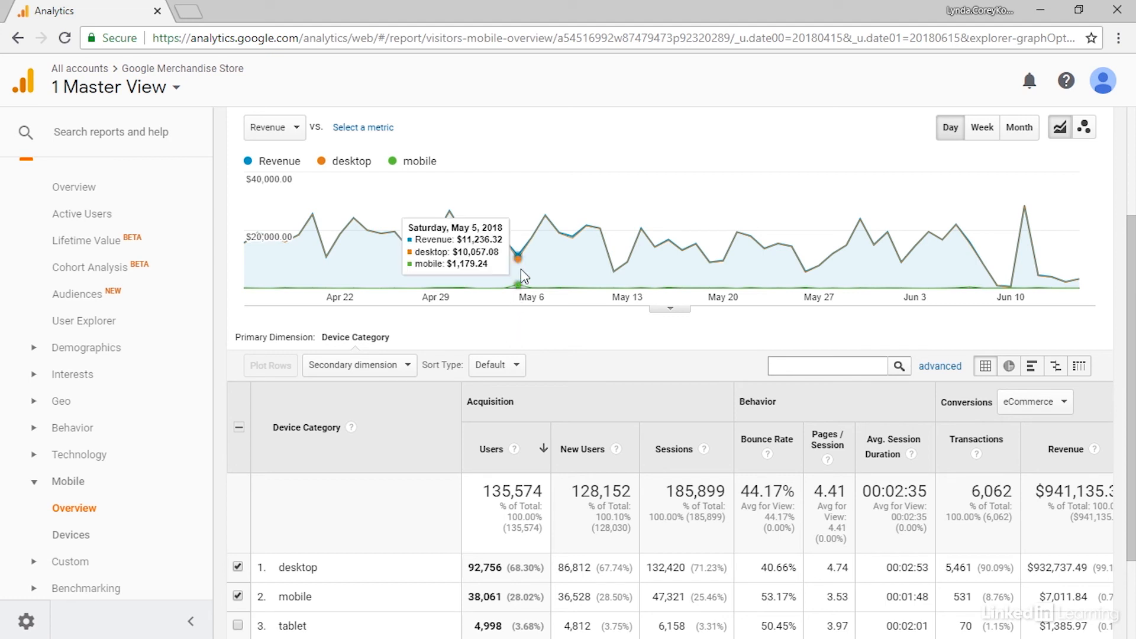